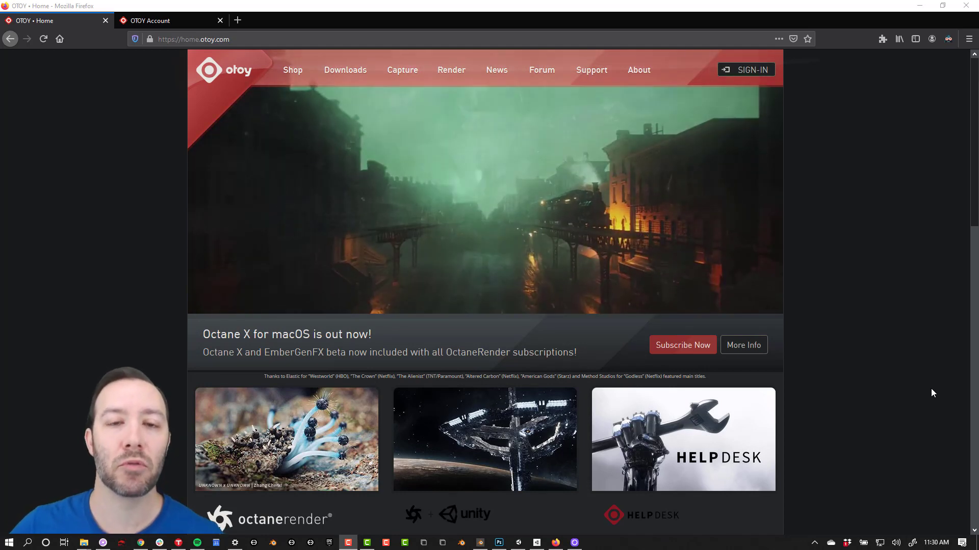
Step: Load otoy.com and go to the OctaneRender Enterprise Subscriptions page via Shop
{"action": "left_click", "coordinate": [84, 188]}
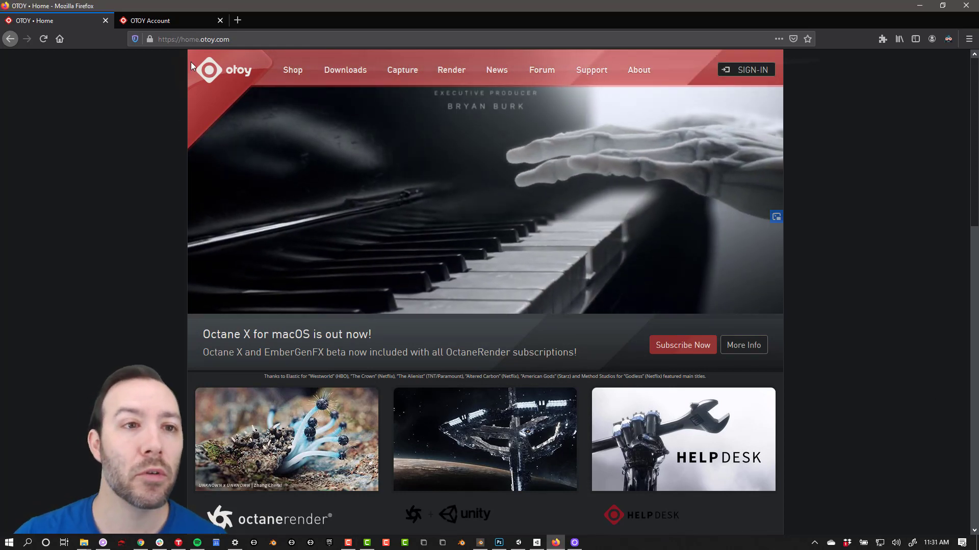
{"action": "left_click", "coordinate": [186, 40]}
{"action": "type", "text": "otoy."}
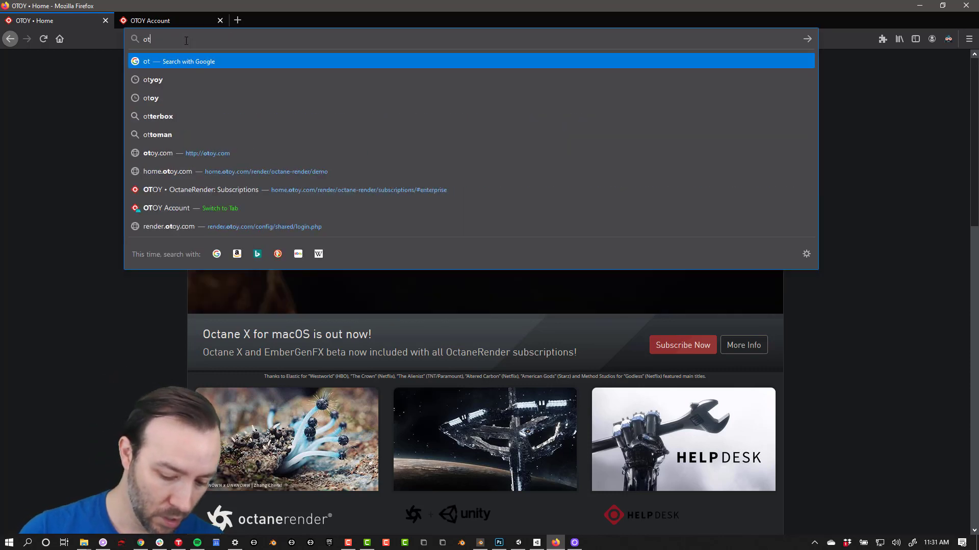
{"action": "type", "text": "com"}
{"action": "key", "text": "Return"}
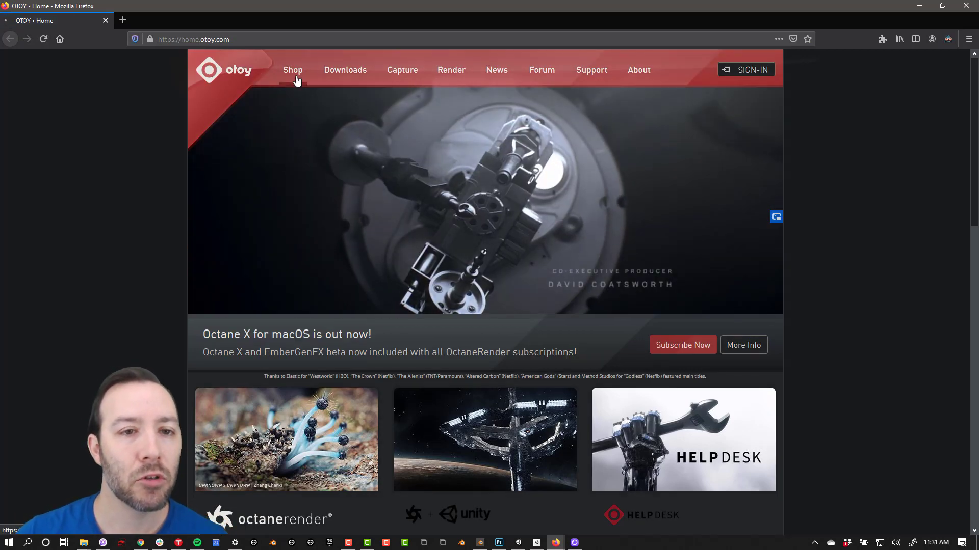
{"action": "left_click", "coordinate": [297, 76]}
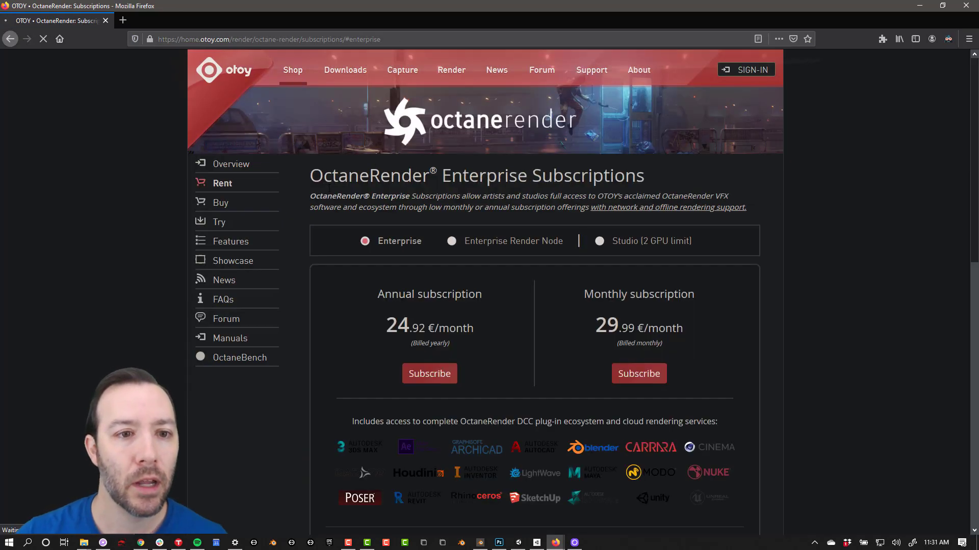
Step: Open the Try OctaneRender Today page and read the Prime tier's 'Free for personal & commercial use' line
{"action": "left_click", "coordinate": [220, 223]}
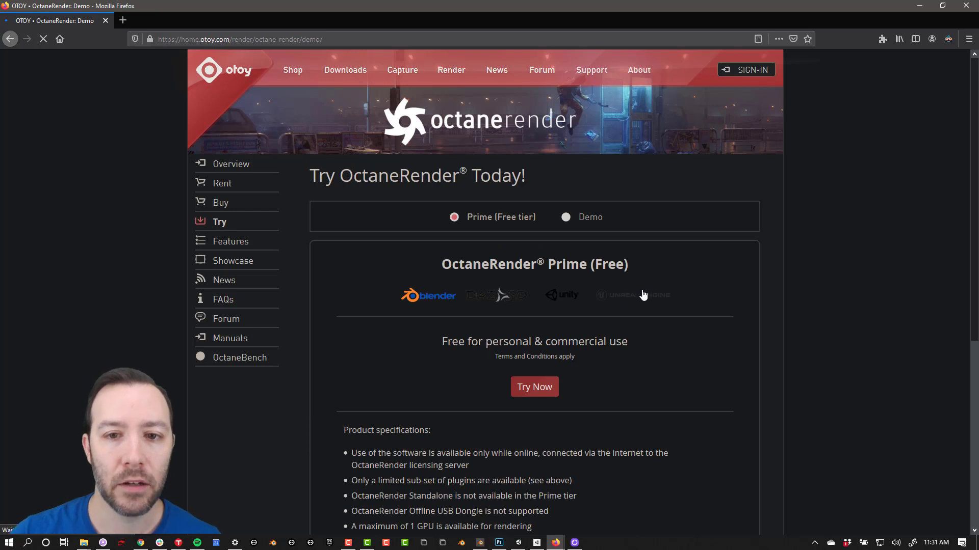
{"action": "scroll", "coordinate": [544, 381], "scroll_direction": "down", "scroll_amount": 3}
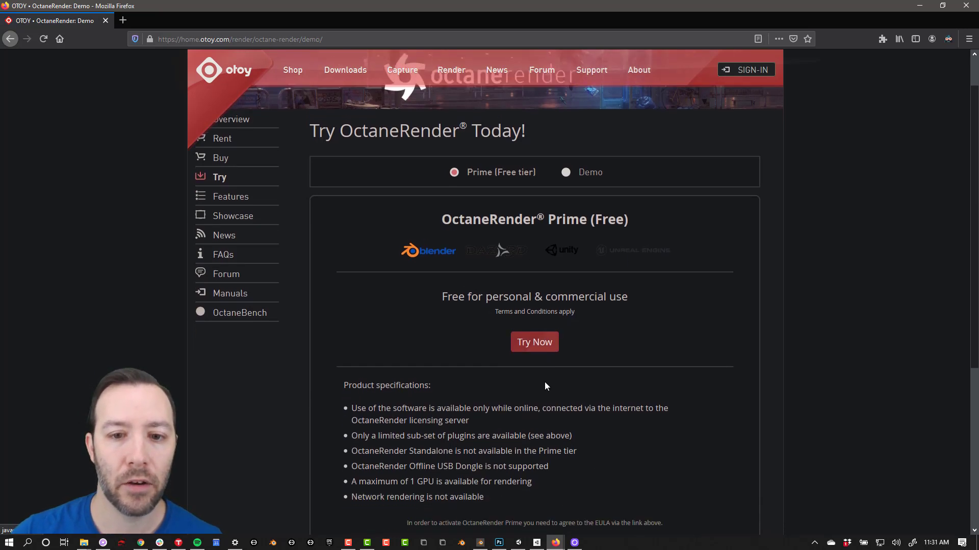
{"action": "left_click_drag", "start_coordinate": [480, 386], "coordinate": [343, 293]}
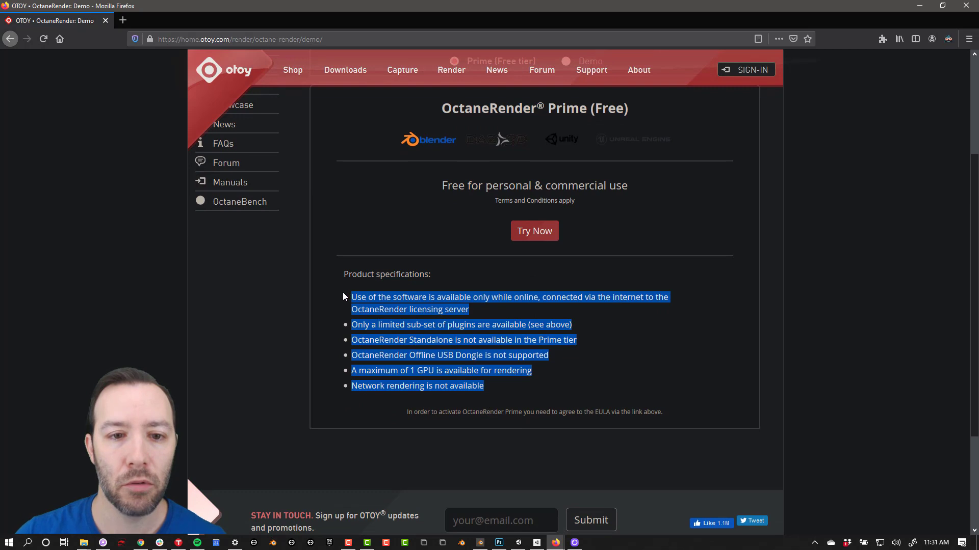
{"action": "left_click", "coordinate": [610, 307]}
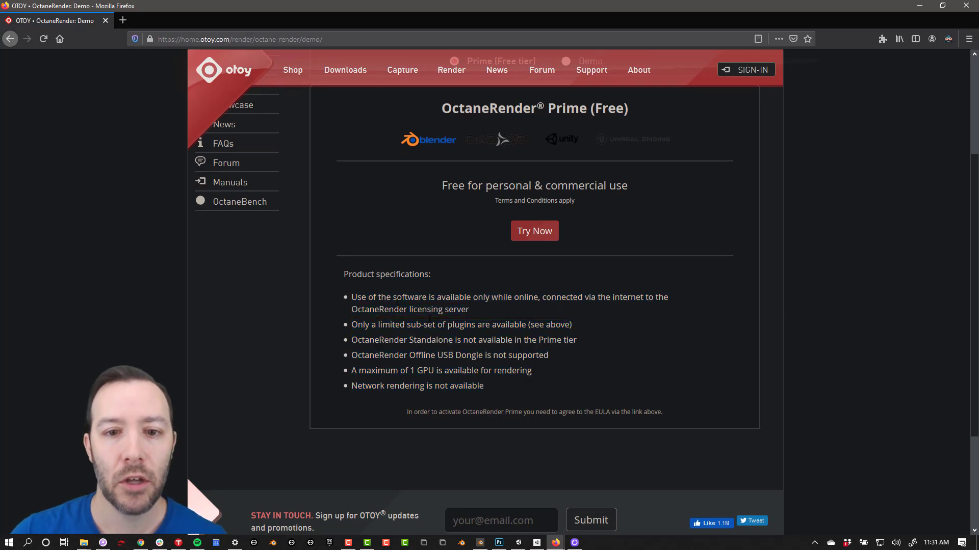
{"action": "left_click_drag", "start_coordinate": [466, 186], "coordinate": [629, 189]}
{"action": "left_click", "coordinate": [631, 190]}
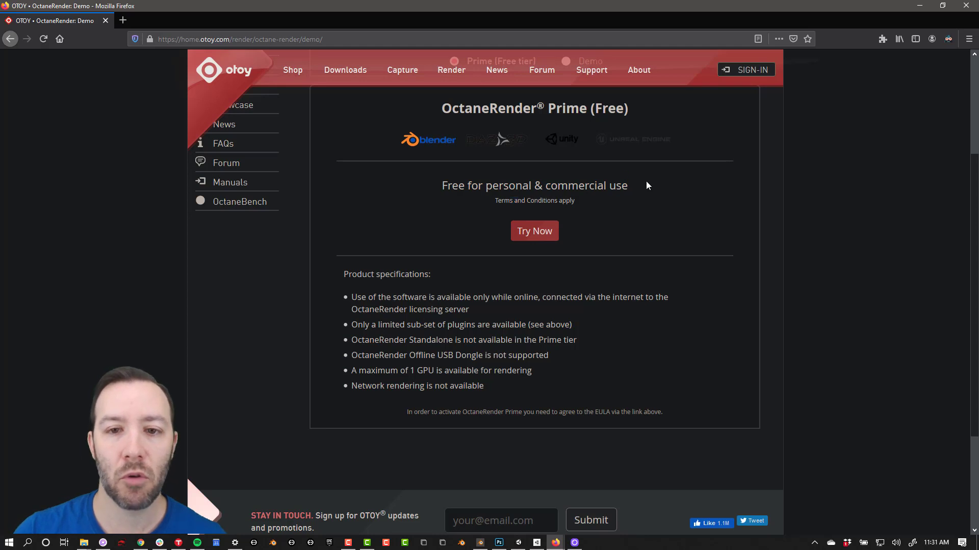
{"action": "left_click_drag", "start_coordinate": [643, 185], "coordinate": [441, 187]}
{"action": "left_click", "coordinate": [413, 288]}
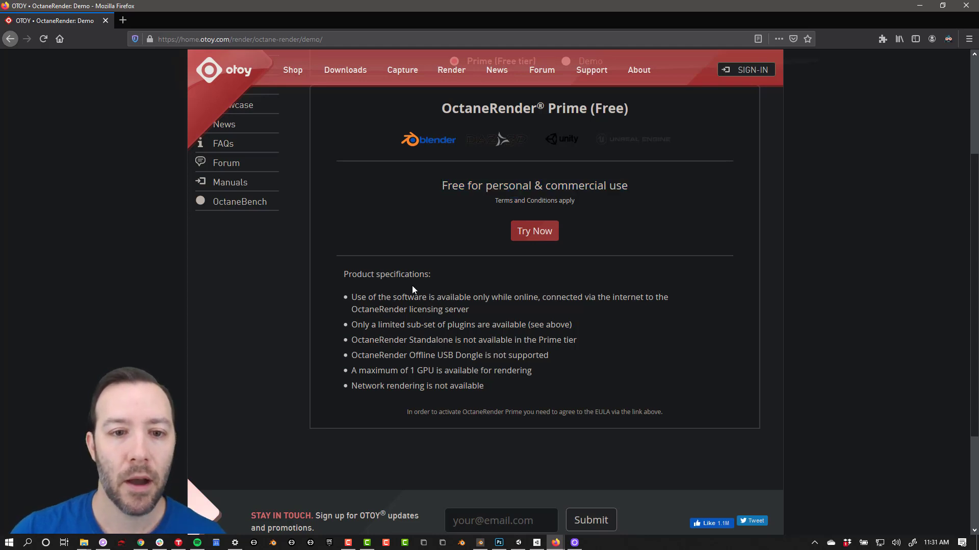
Step: Review the Prime specification limits: Offline USB Dongle, one GPU, and network rendering
{"action": "left_click_drag", "start_coordinate": [391, 297], "coordinate": [492, 391]}
{"action": "left_click", "coordinate": [491, 379]}
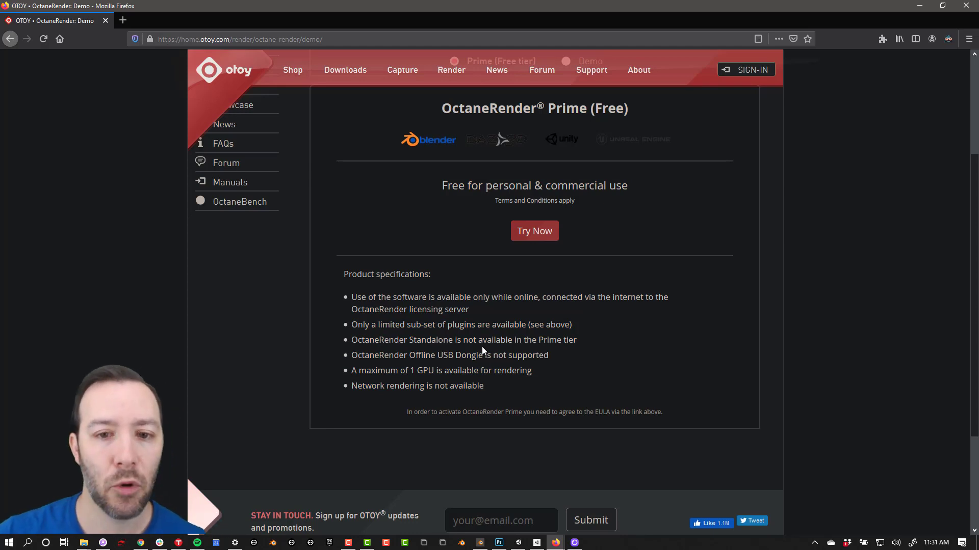
{"action": "left_click_drag", "start_coordinate": [404, 347], "coordinate": [367, 371]}
{"action": "left_click_drag", "start_coordinate": [468, 371], "coordinate": [535, 380]}
{"action": "left_click", "coordinate": [536, 381]}
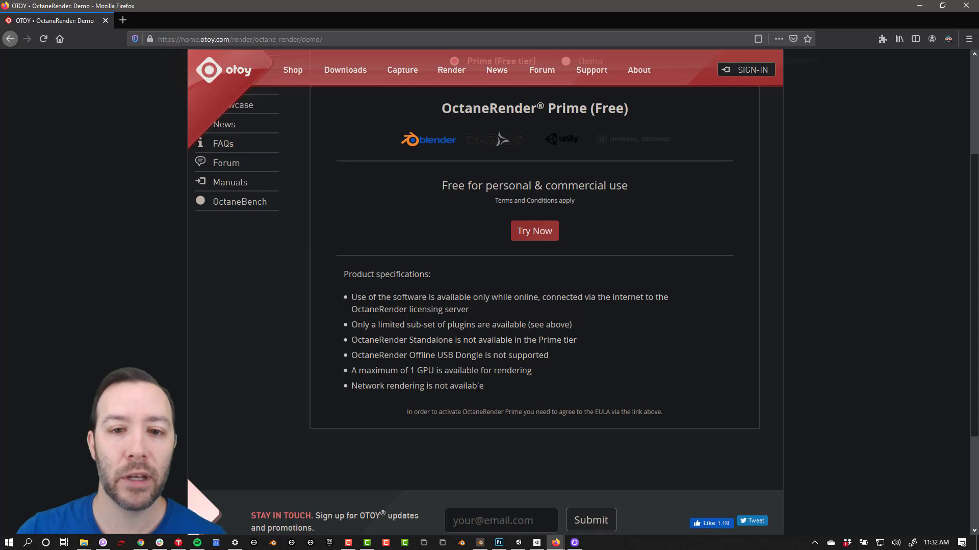
{"action": "scroll", "coordinate": [324, 402], "scroll_direction": "down", "scroll_amount": 1}
{"action": "scroll", "coordinate": [387, 378], "scroll_direction": "up", "scroll_amount": 4}
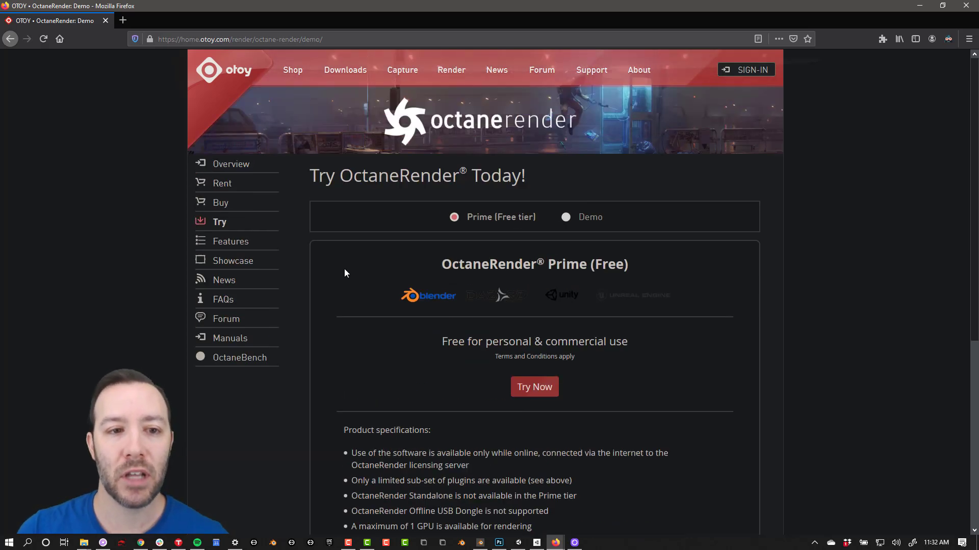
{"action": "scroll", "coordinate": [445, 375], "scroll_direction": "down", "scroll_amount": 3}
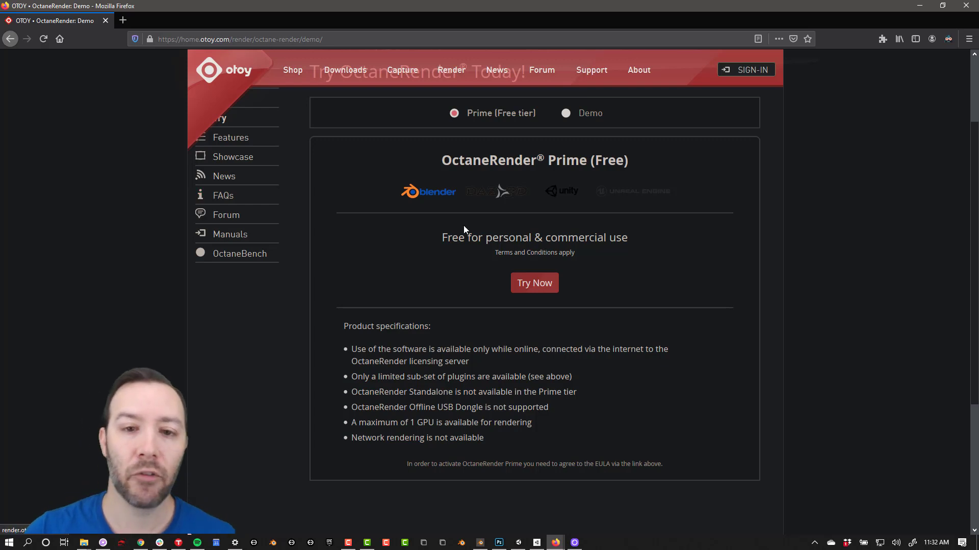
Step: Apply for the free Prime tier with Try Now and review the Blender and OctaneServer download links
{"action": "left_click", "coordinate": [541, 294]}
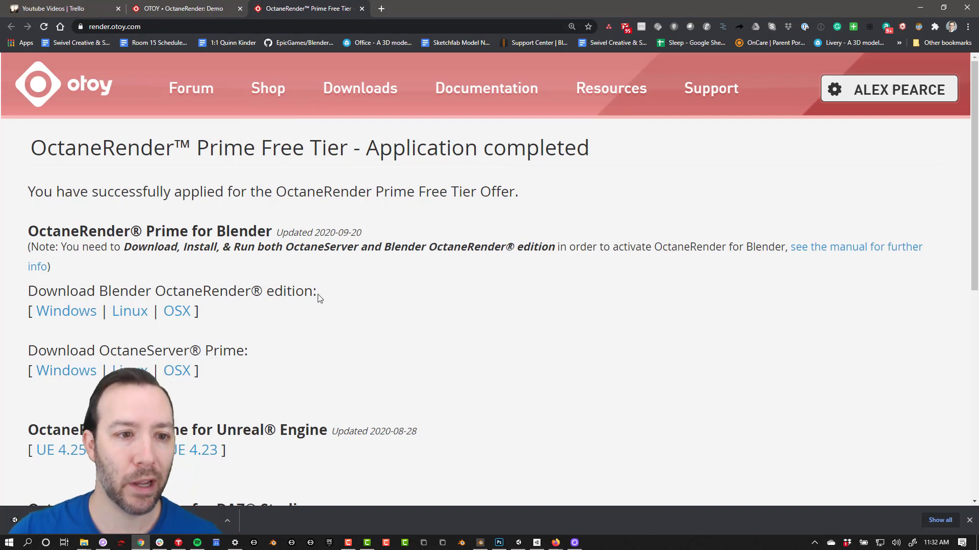
{"action": "scroll", "coordinate": [319, 298], "scroll_direction": "down", "scroll_amount": 1}
{"action": "scroll", "coordinate": [306, 296], "scroll_direction": "down", "scroll_amount": 1}
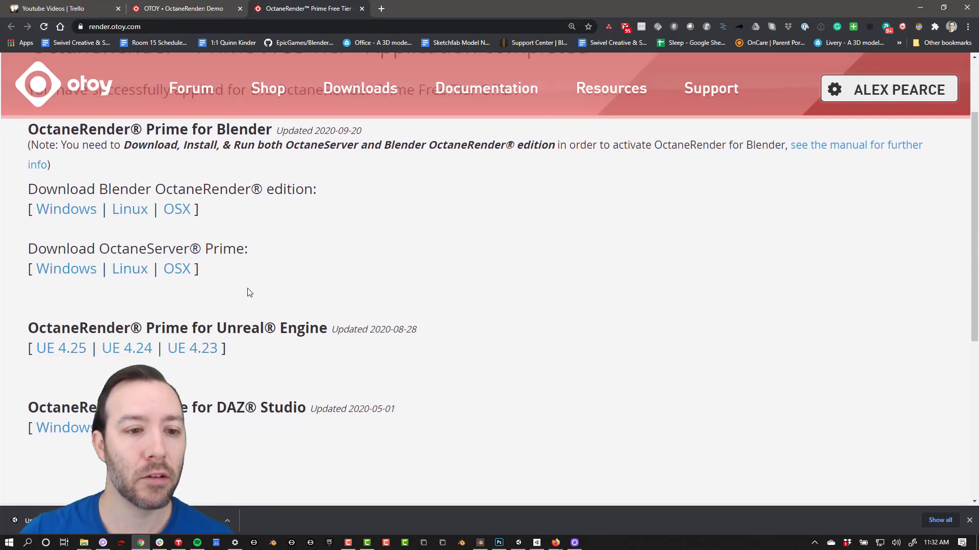
{"action": "scroll", "coordinate": [318, 312], "scroll_direction": "down", "scroll_amount": 4}
{"action": "scroll", "coordinate": [316, 312], "scroll_direction": "up", "scroll_amount": 6}
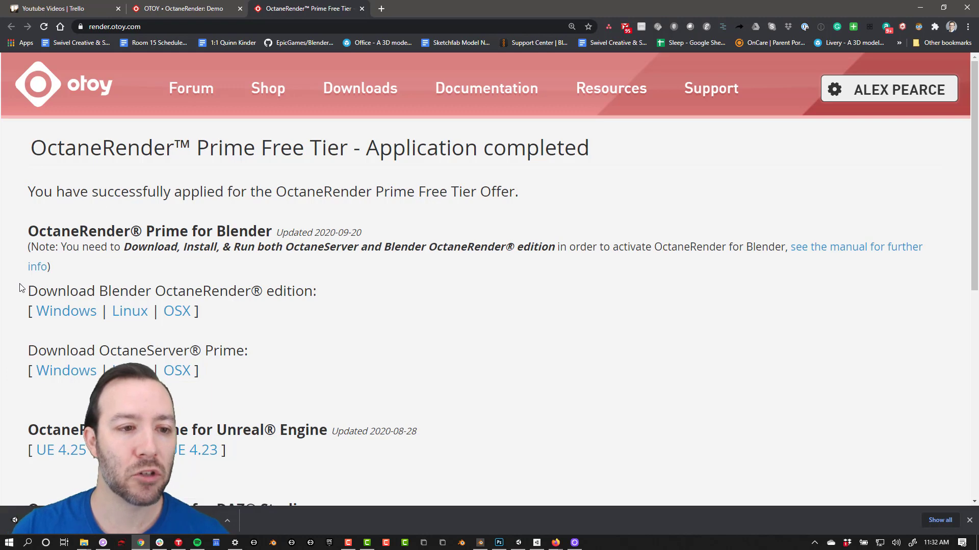
{"action": "left_click_drag", "start_coordinate": [22, 290], "coordinate": [259, 375]}
{"action": "left_click", "coordinate": [91, 314]}
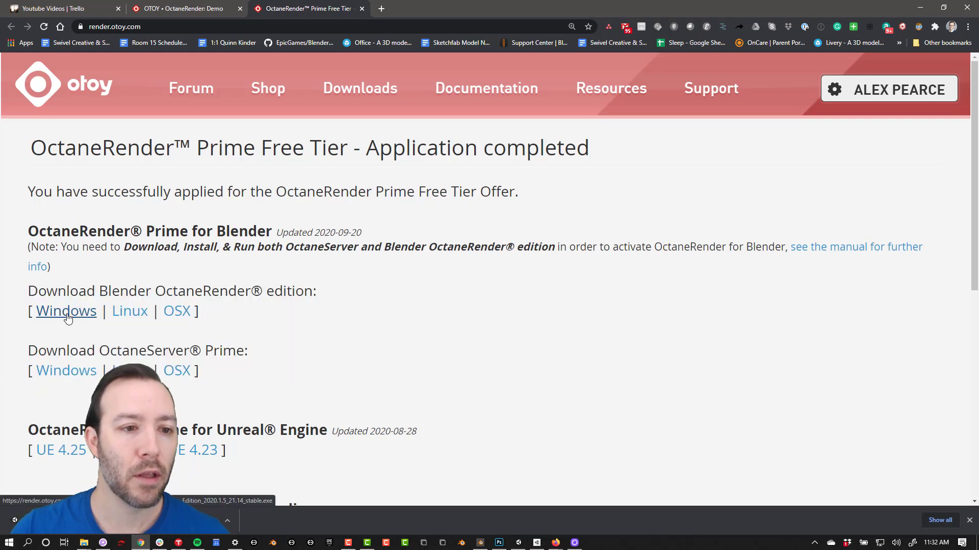
{"action": "left_click", "coordinate": [91, 314]}
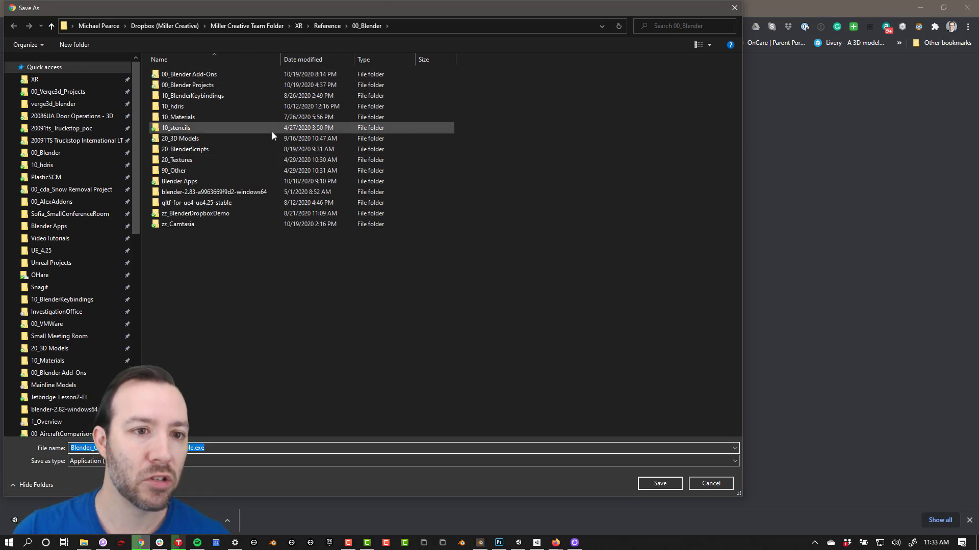
{"action": "double_click", "coordinate": [184, 181]}
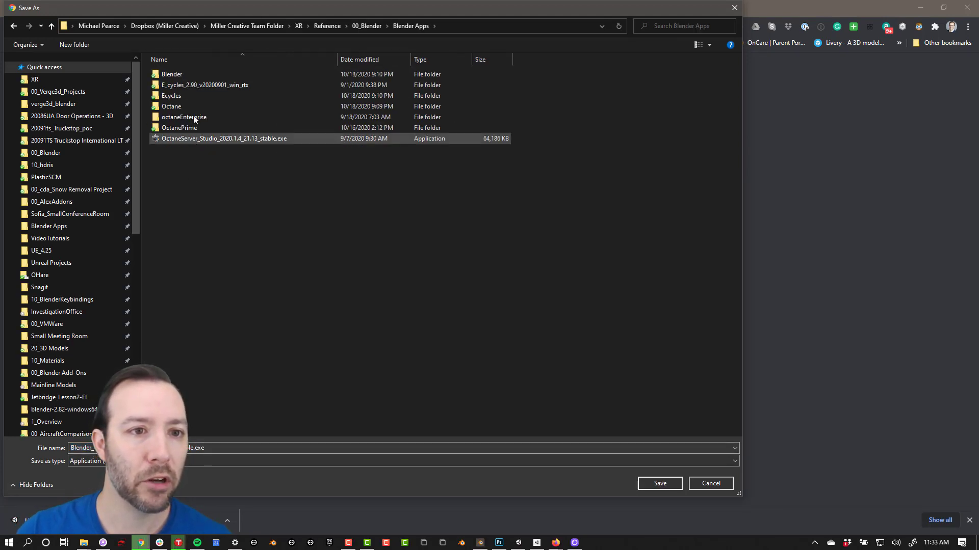
{"action": "double_click", "coordinate": [182, 128]}
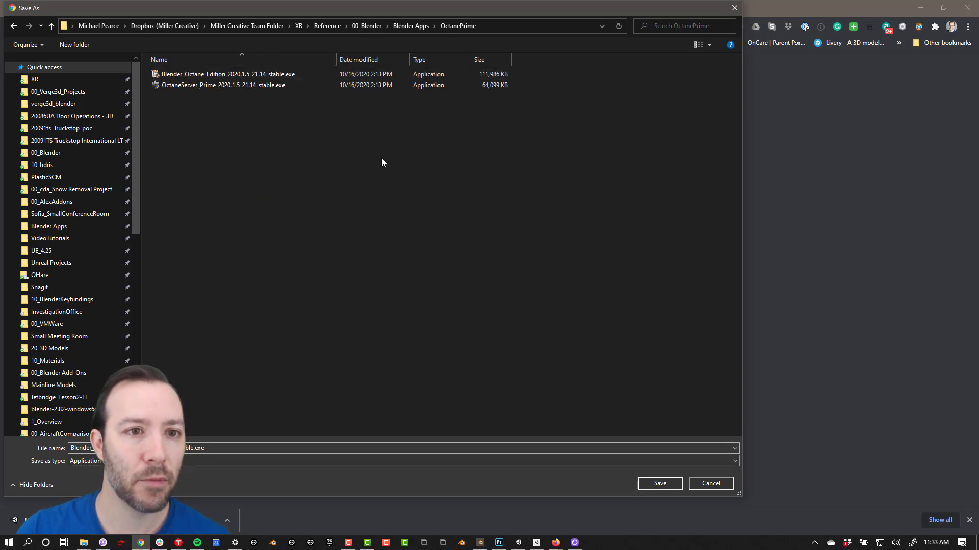
{"action": "key", "text": "alt+Tab"}
{"action": "key", "text": "alt+Tab"}
{"action": "left_click", "coordinate": [696, 485]}
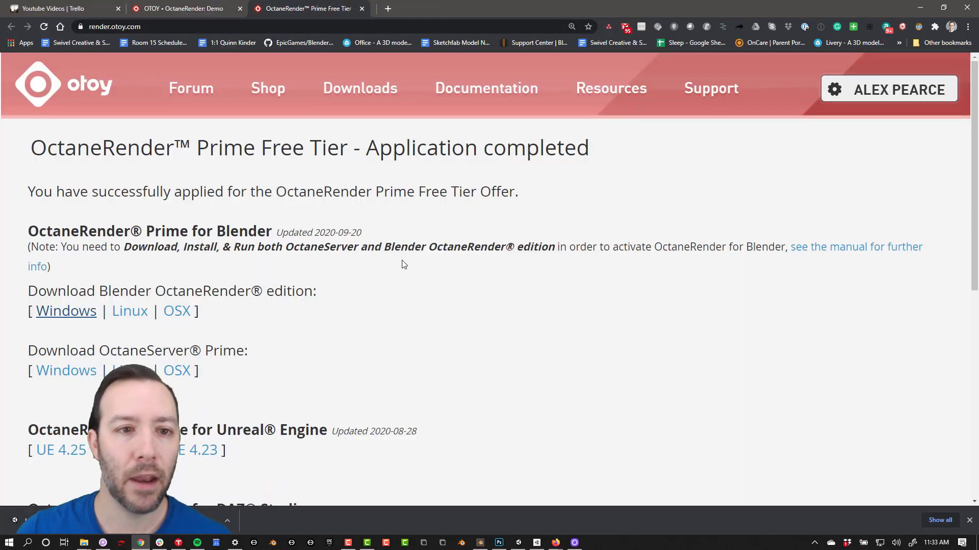
{"action": "left_click", "coordinate": [84, 376]}
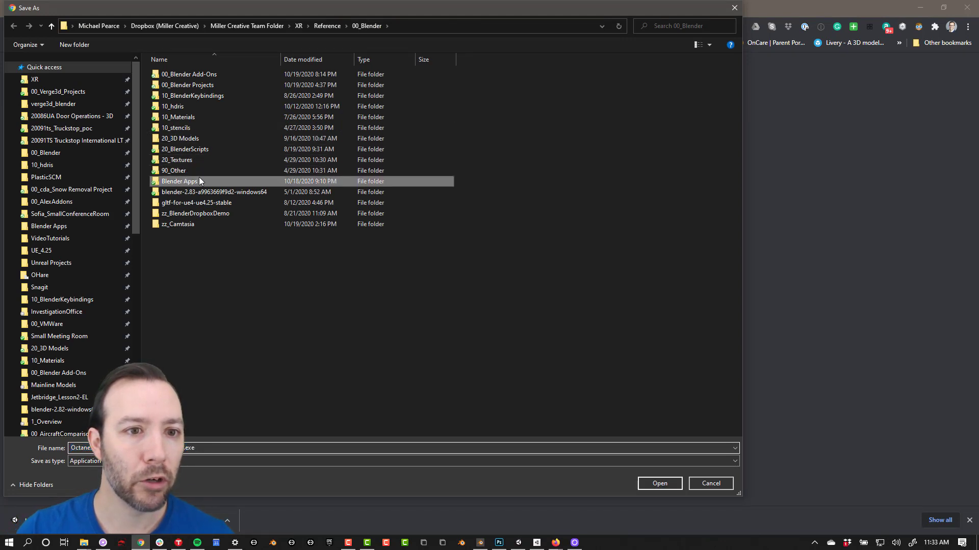
{"action": "double_click", "coordinate": [186, 181]}
{"action": "double_click", "coordinate": [183, 130]}
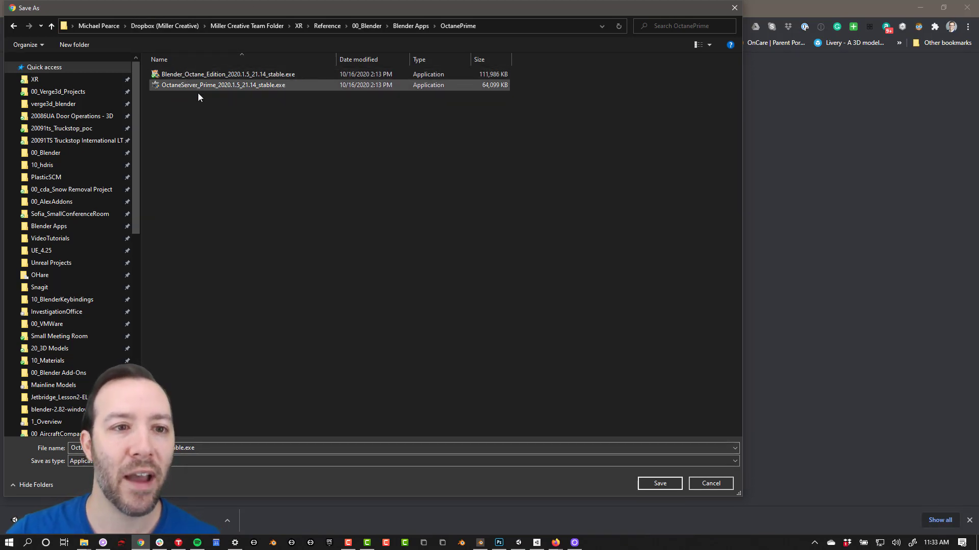
{"action": "left_click", "coordinate": [711, 484]}
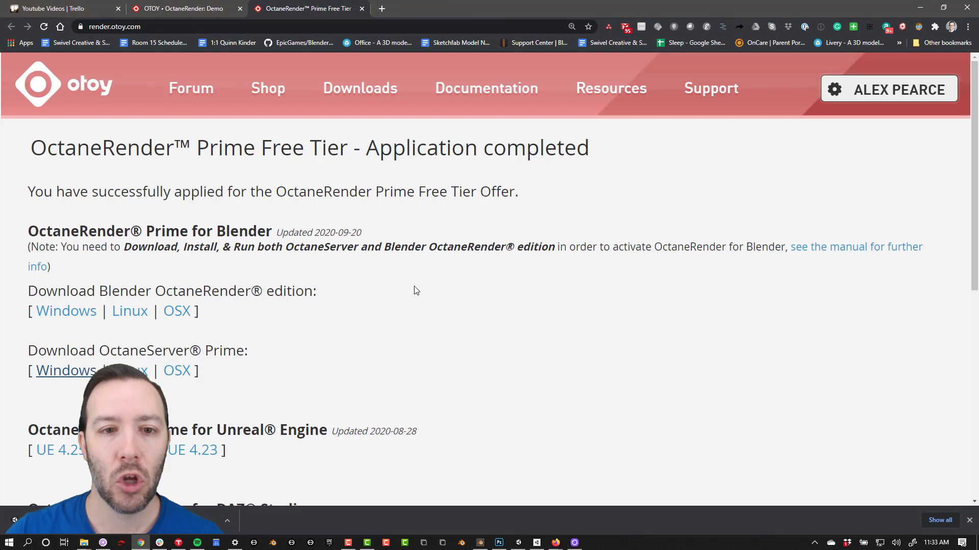
Step: Launch the Octane app from a Start search for 'octane' and check its activation status
{"action": "key", "text": "super"}
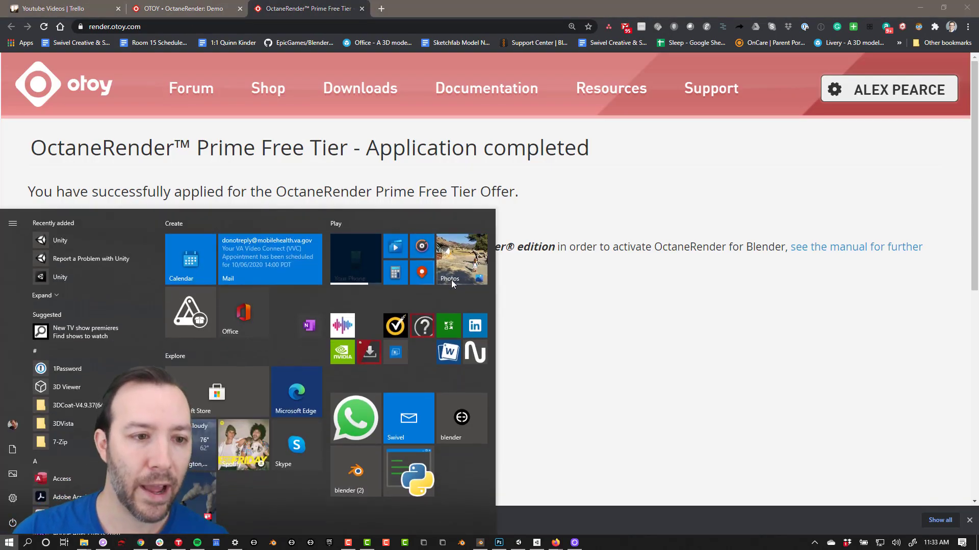
{"action": "type", "text": "octane"}
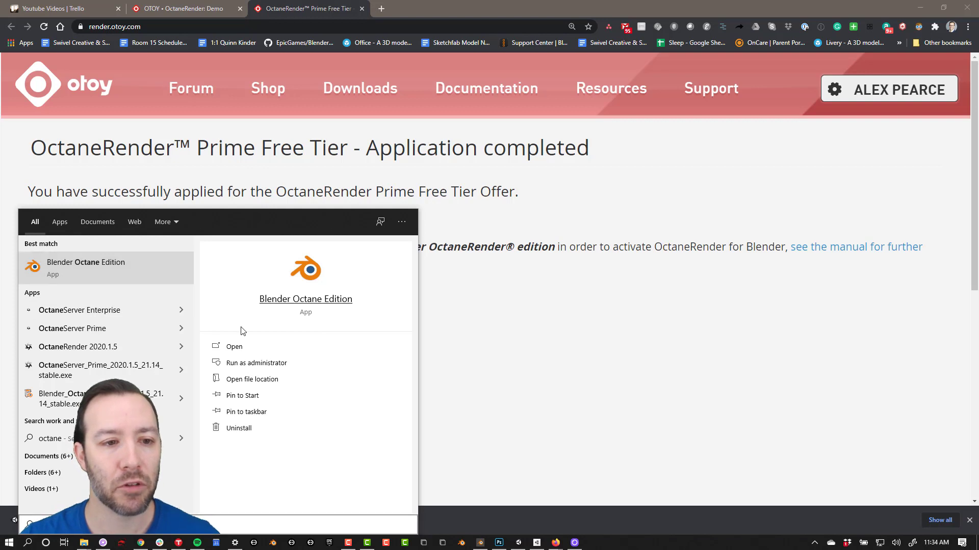
{"action": "left_click", "coordinate": [234, 347]}
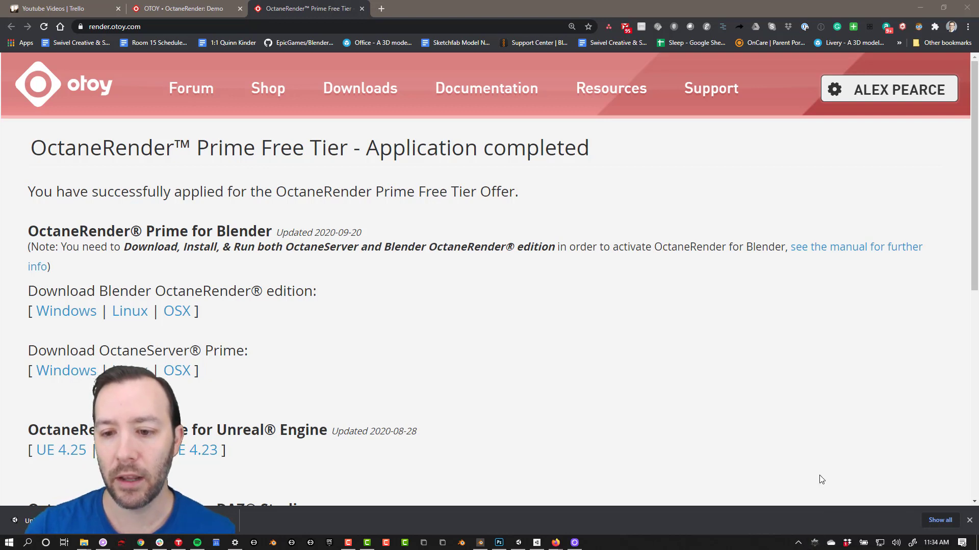
{"action": "left_click", "coordinate": [814, 543]}
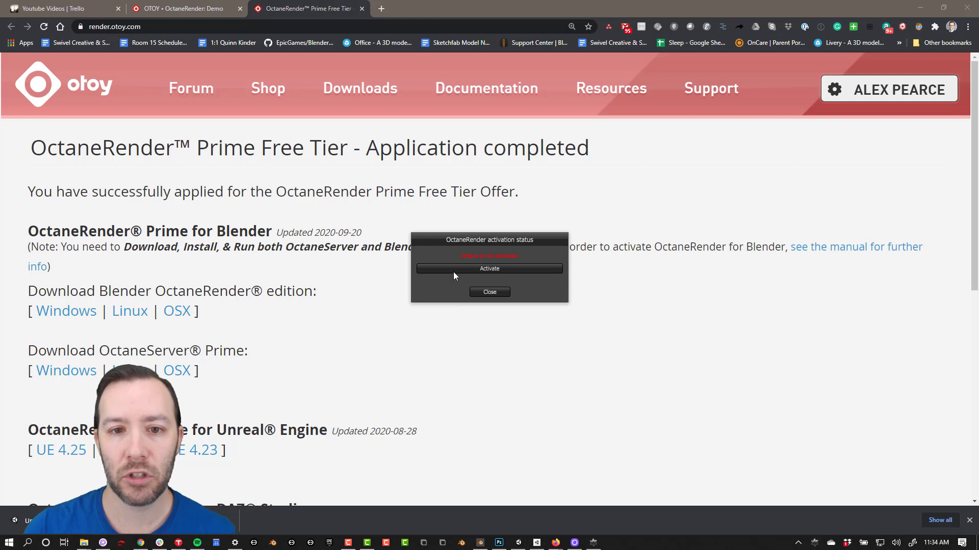
Step: Start OctaneRender activation so the status reads Activating..., then bring up Windows search
{"action": "left_click", "coordinate": [488, 268]}
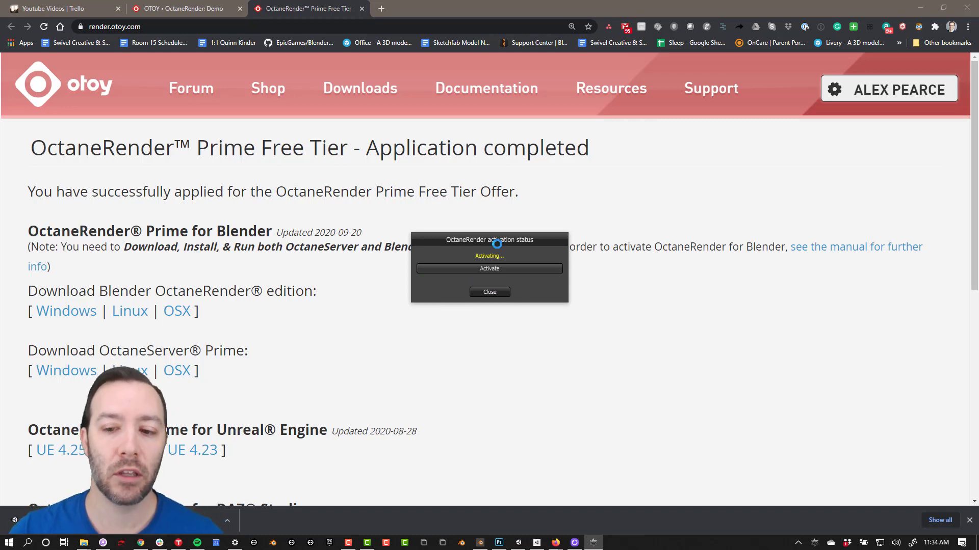
{"action": "key", "text": "super"}
Step: Launch Blender Octane Edition from a search for 'octane' and dismiss the splash screen
{"action": "type", "text": "octane"}
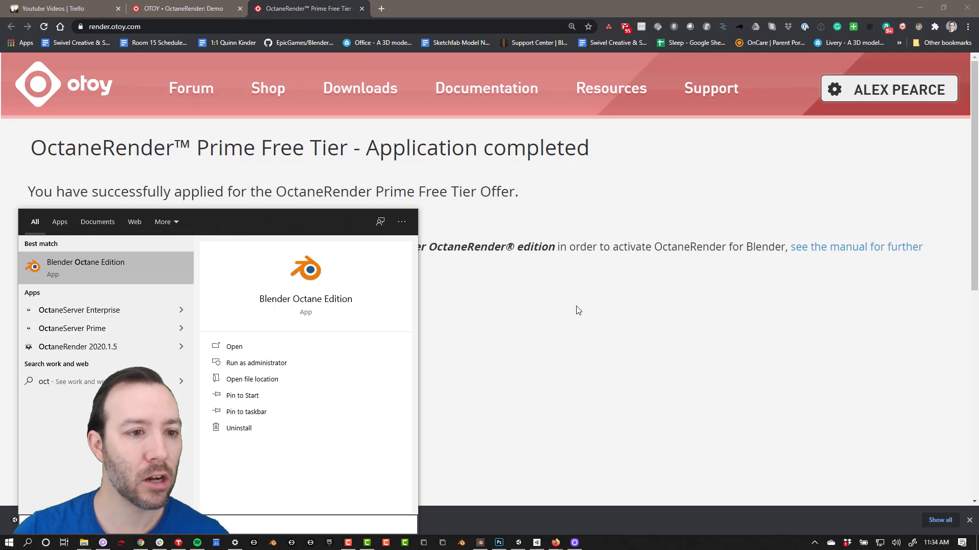
{"action": "key", "text": "Return"}
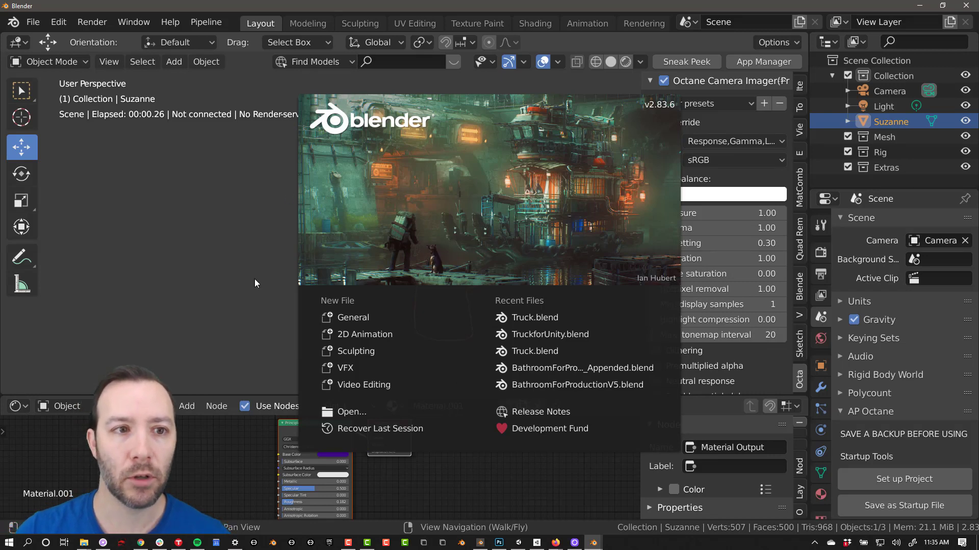
{"action": "left_click", "coordinate": [240, 274]}
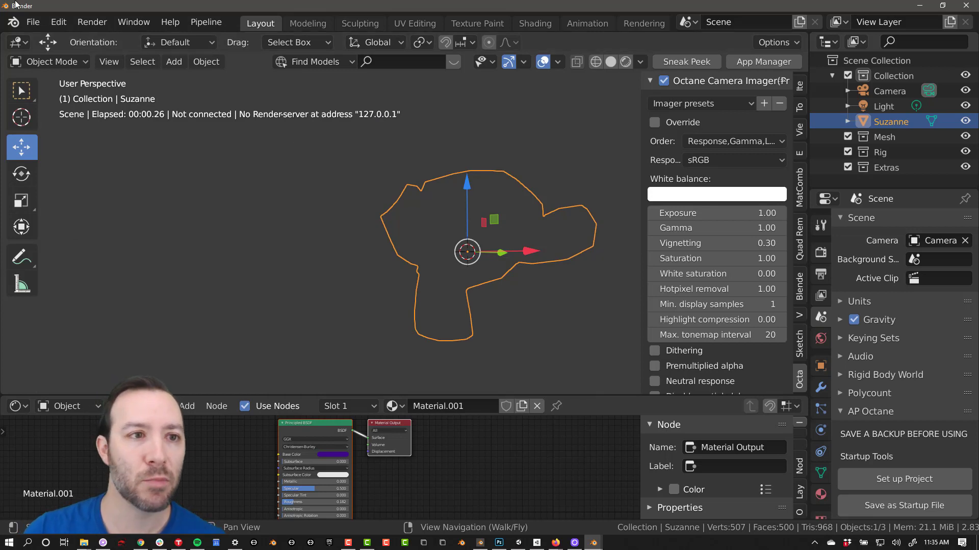
{"action": "left_click", "coordinate": [53, 26]}
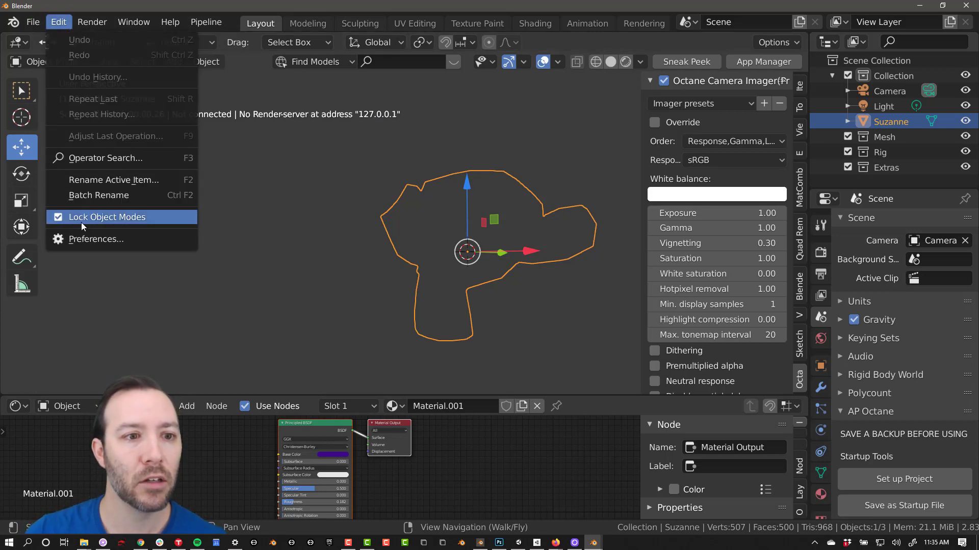
Step: Open the Add-ons section of Preferences and filter it for 'octane'
{"action": "left_click", "coordinate": [90, 238]}
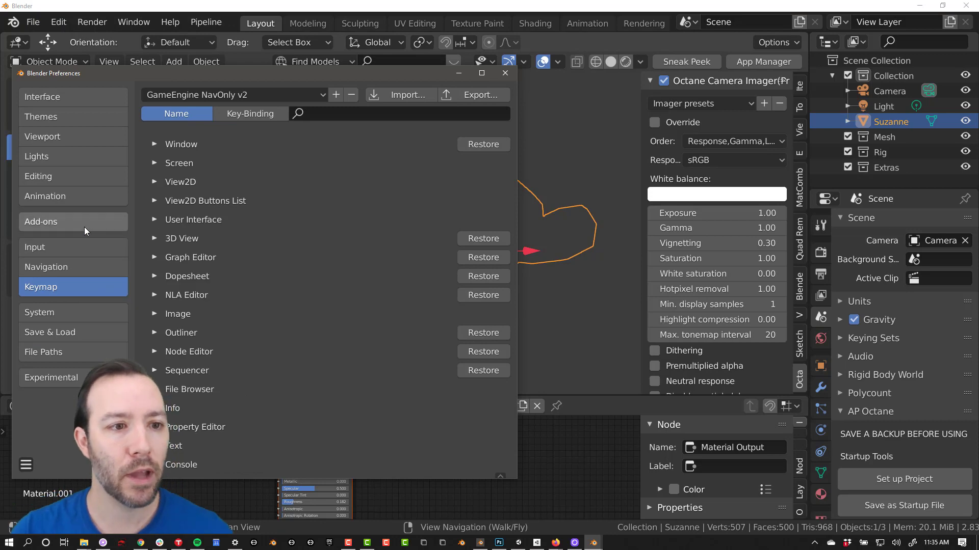
{"action": "left_click", "coordinate": [45, 221]}
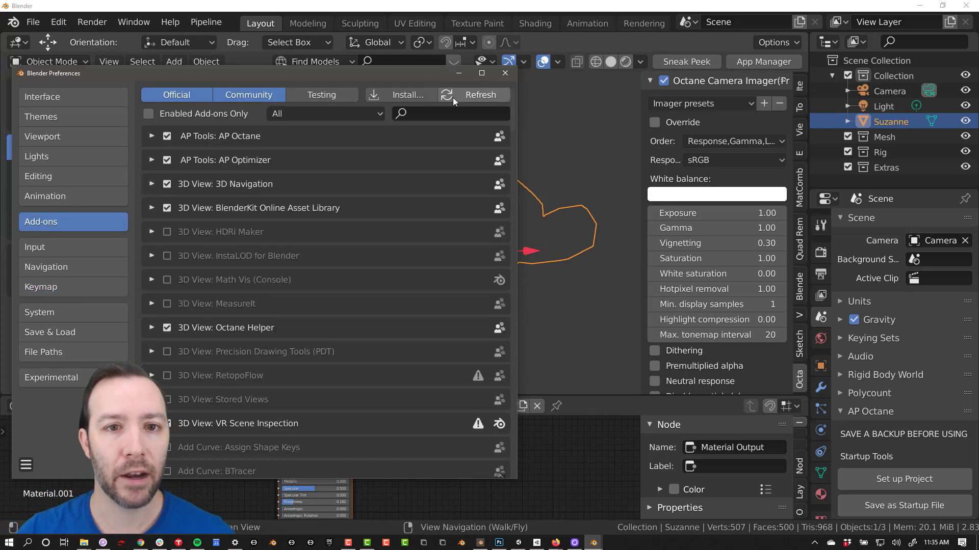
{"action": "left_click", "coordinate": [448, 115]}
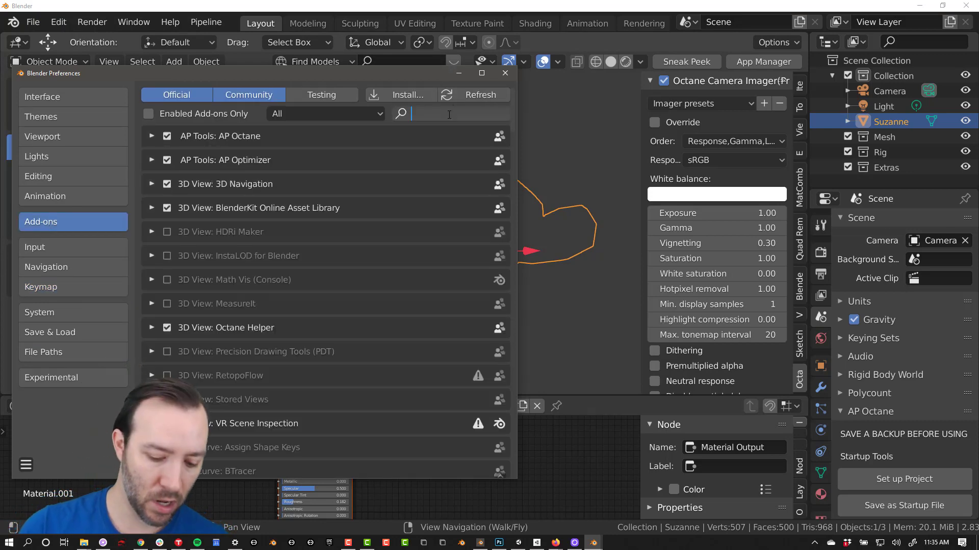
{"action": "type", "text": "octane"}
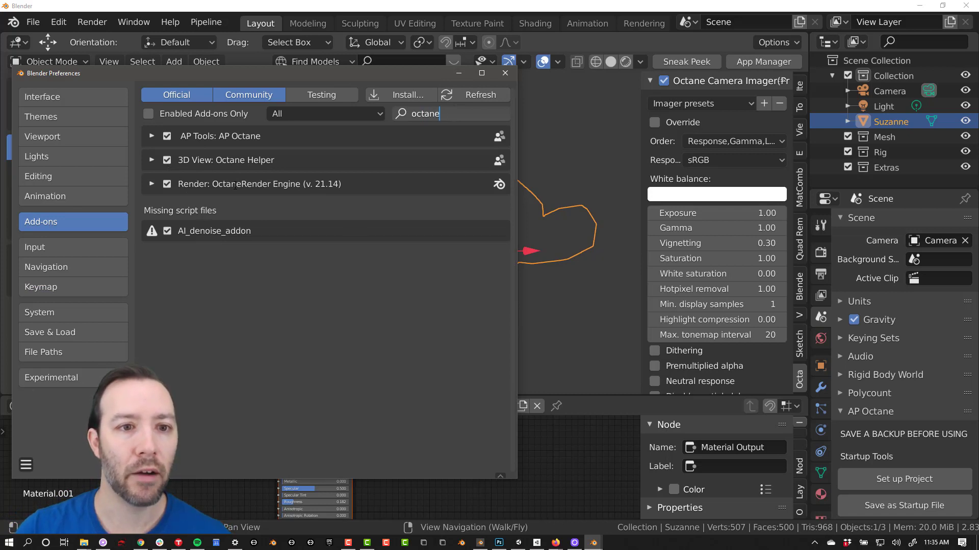
Step: Toggle the OctaneRender Engine add-on off and back on, check its 127.0.0.1 server address, and close Preferences
{"action": "left_click", "coordinate": [151, 186]}
{"action": "left_click", "coordinate": [151, 185]}
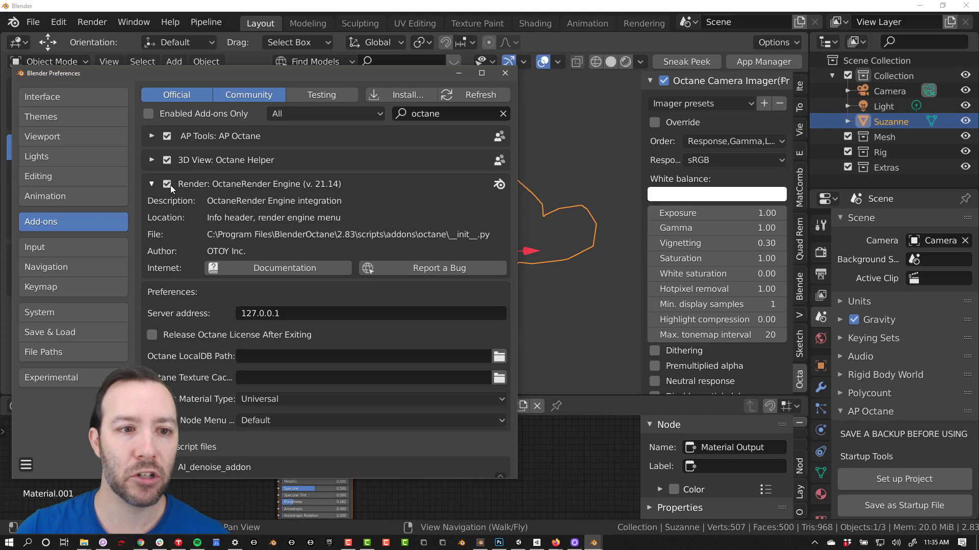
{"action": "left_click", "coordinate": [158, 184]}
{"action": "left_click", "coordinate": [167, 184]}
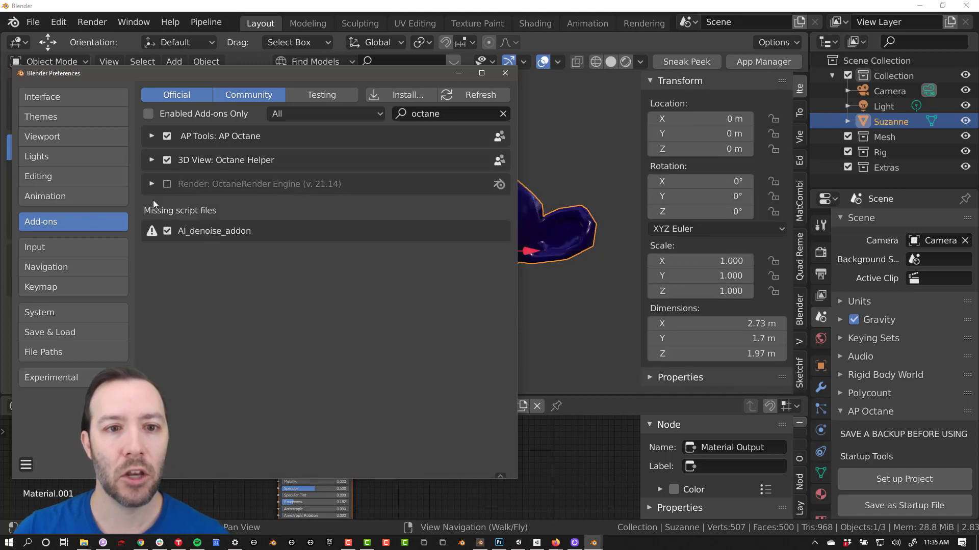
{"action": "left_click", "coordinate": [167, 184]}
{"action": "left_click", "coordinate": [152, 184]}
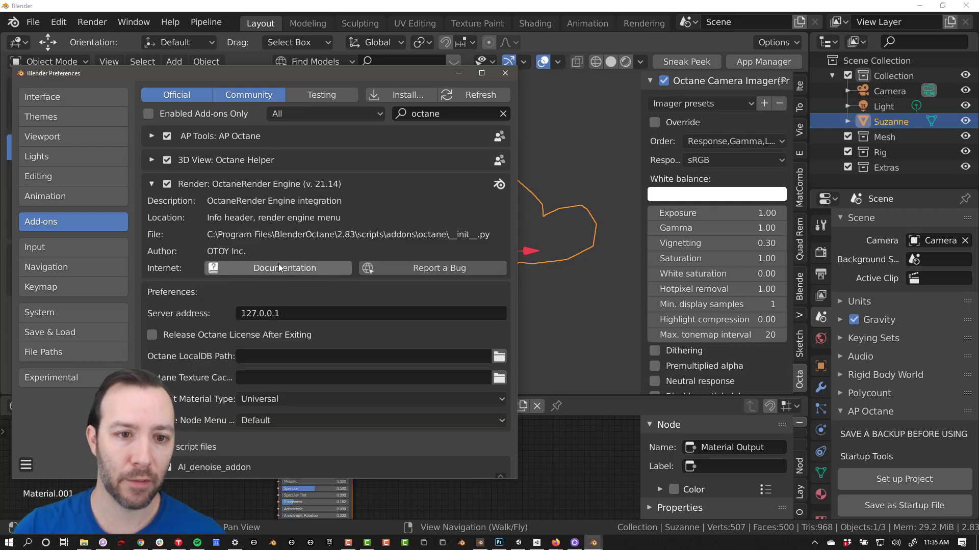
{"action": "scroll", "coordinate": [236, 337], "scroll_direction": "down", "scroll_amount": 1}
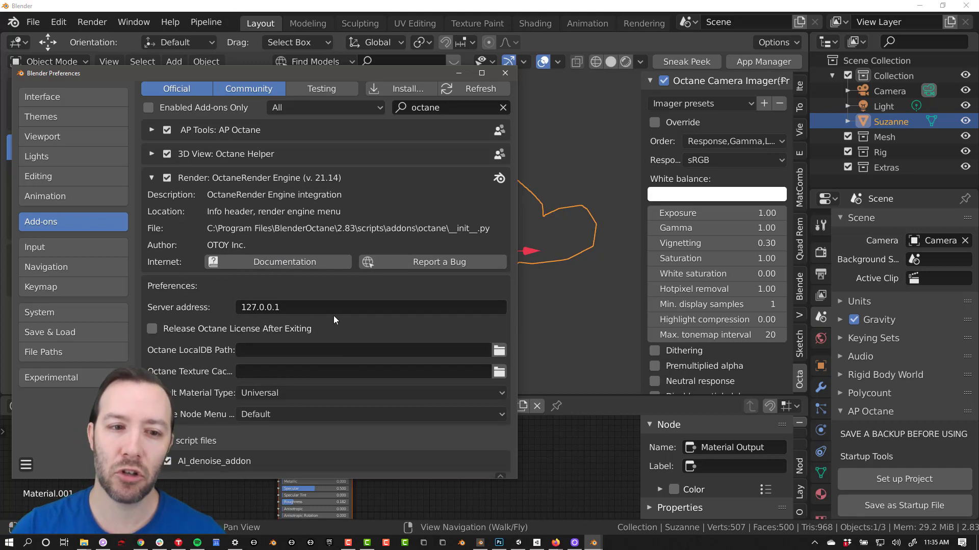
{"action": "left_click", "coordinate": [505, 73]}
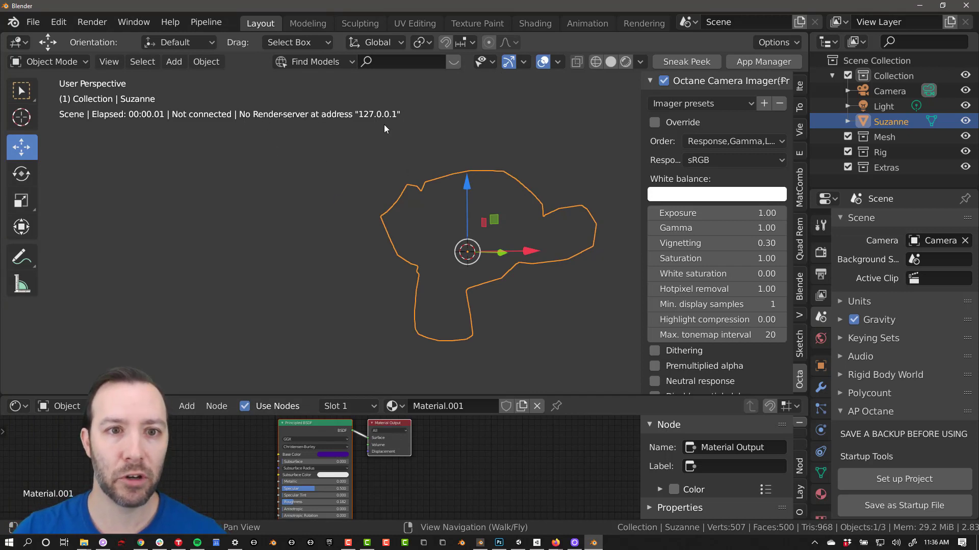
Step: Launch OctaneServer Prime from a Windows search for 'octane'
{"action": "key", "text": "super"}
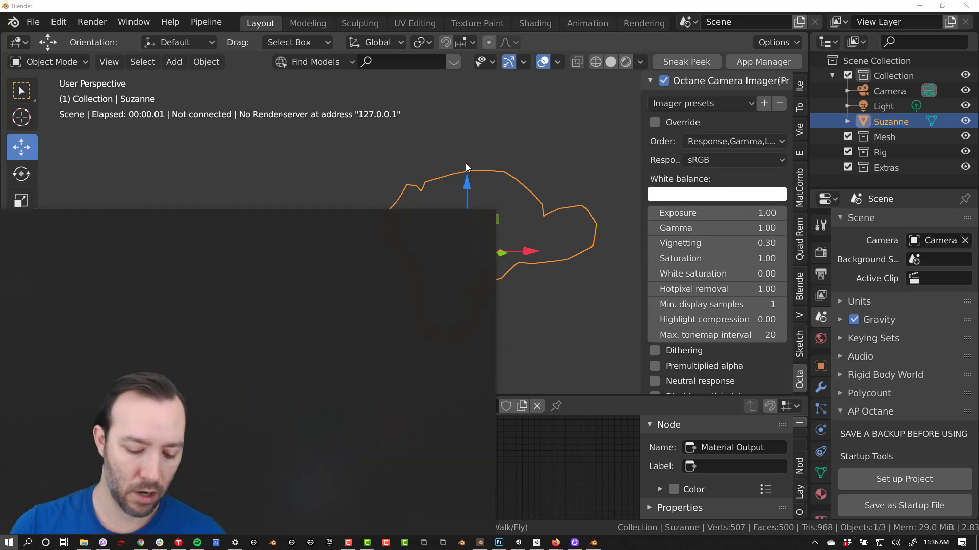
{"action": "type", "text": "octane"}
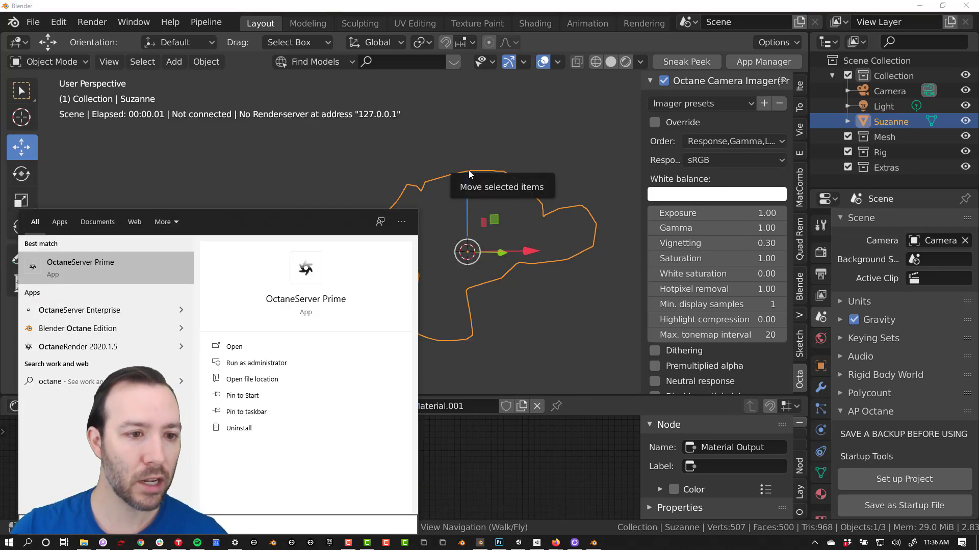
{"action": "left_click", "coordinate": [136, 263]}
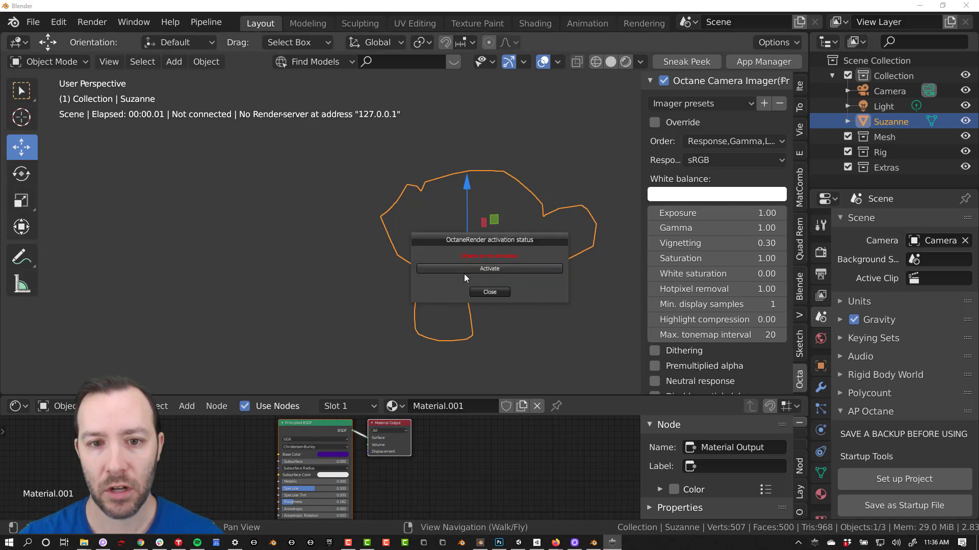
Step: Activate OctaneRender with the OTOY account and close the duplicate activation status window
{"action": "left_click", "coordinate": [462, 270]}
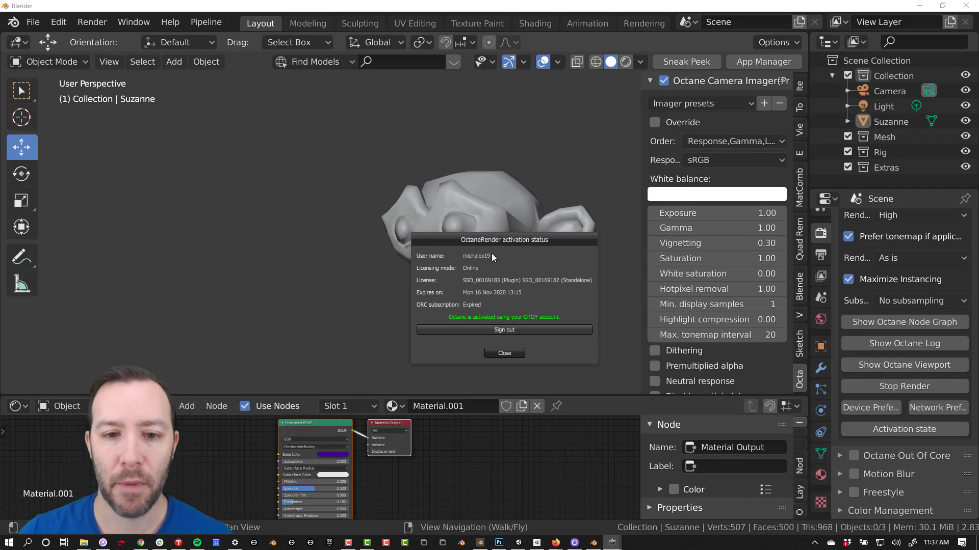
{"action": "left_click_drag", "start_coordinate": [506, 234], "coordinate": [326, 217]}
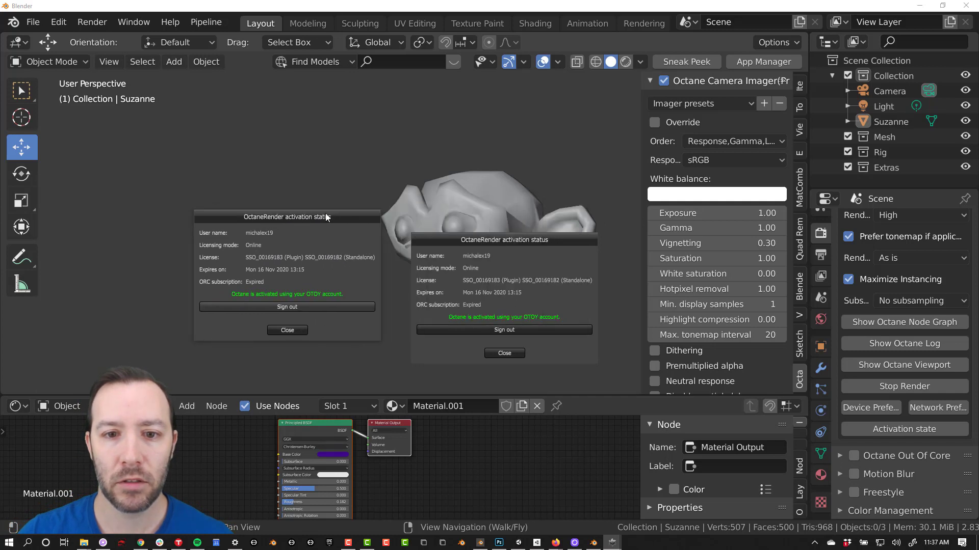
{"action": "left_click", "coordinate": [295, 329]}
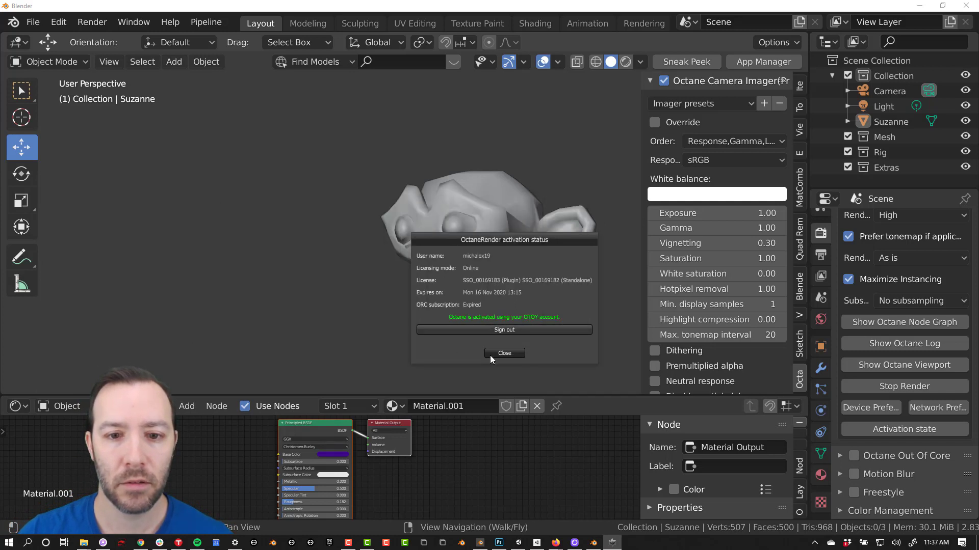
{"action": "right_click", "coordinate": [502, 355]}
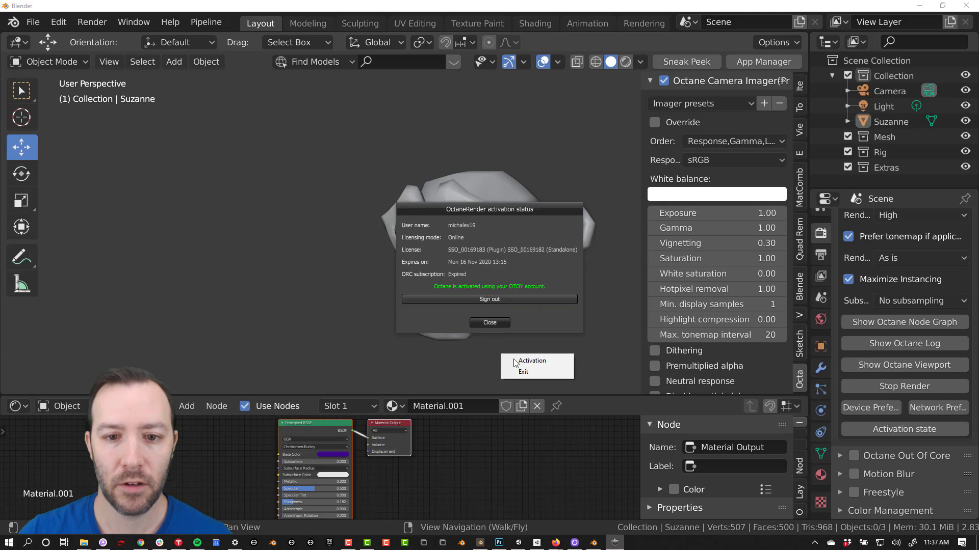
Step: Close the status dialog and keep Octane as the Render Engine in Render Properties
{"action": "left_click", "coordinate": [500, 323]}
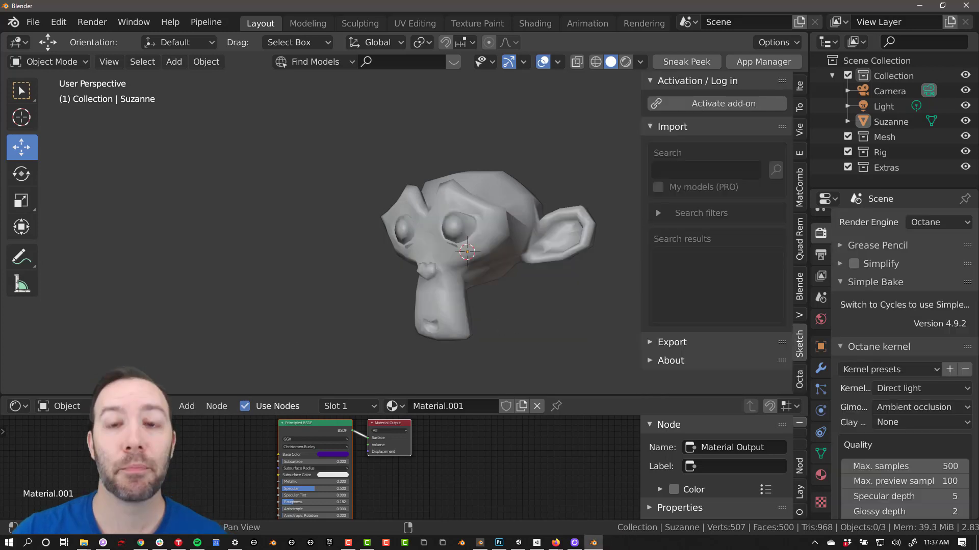
{"action": "left_click", "coordinate": [816, 545]}
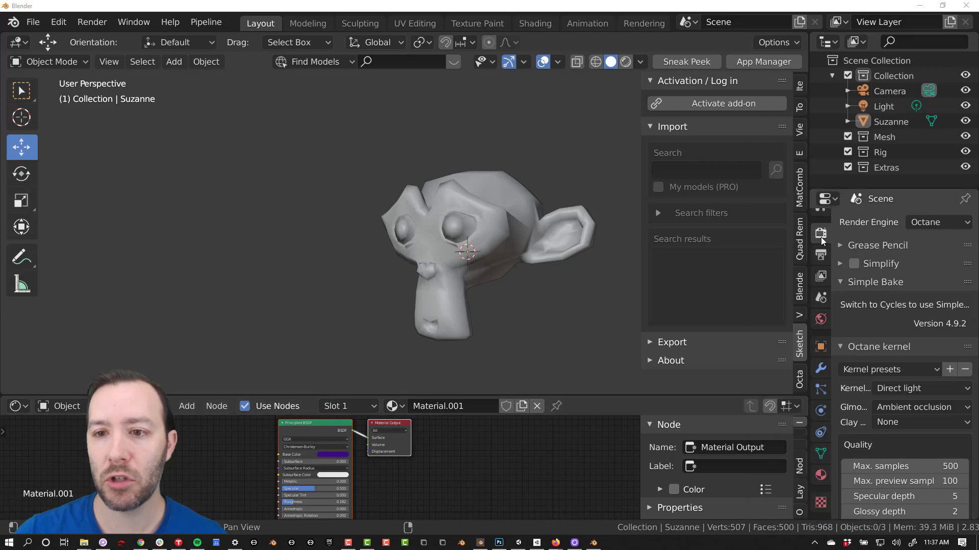
{"action": "left_click", "coordinate": [935, 222]}
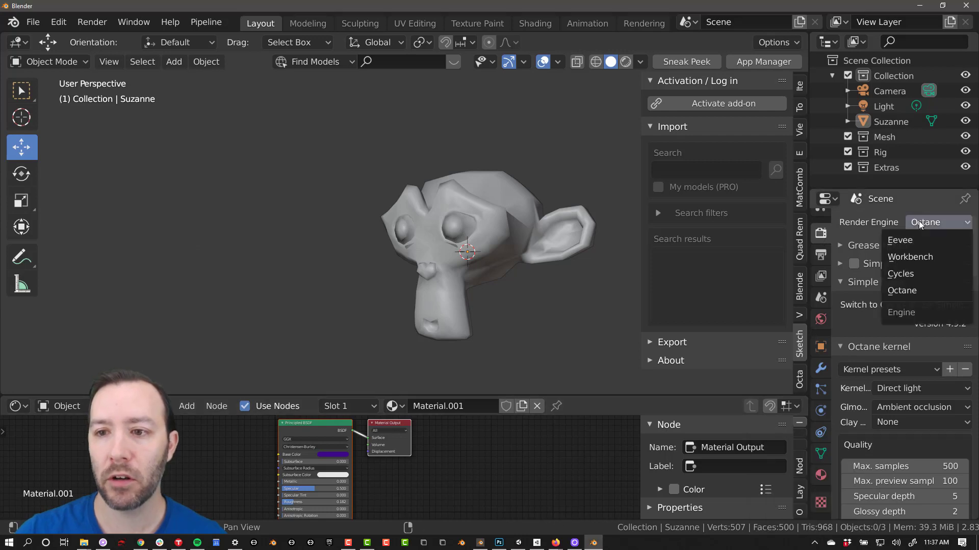
{"action": "left_click", "coordinate": [903, 289]}
Step: Check the Activation state dialog shows Octane activated via the OTOY account, then close it
{"action": "scroll", "coordinate": [848, 260], "scroll_direction": "down", "scroll_amount": 10}
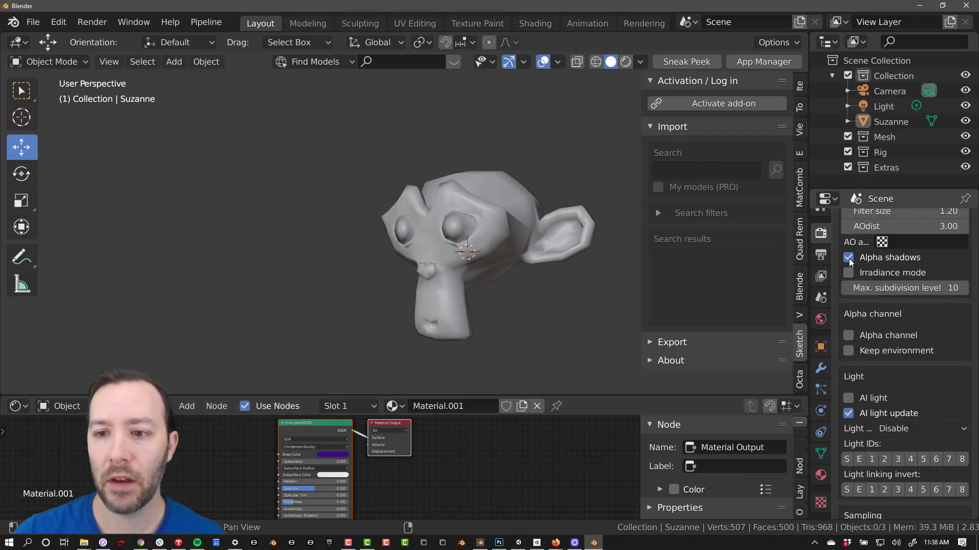
{"action": "scroll", "coordinate": [849, 258], "scroll_direction": "down", "scroll_amount": 10}
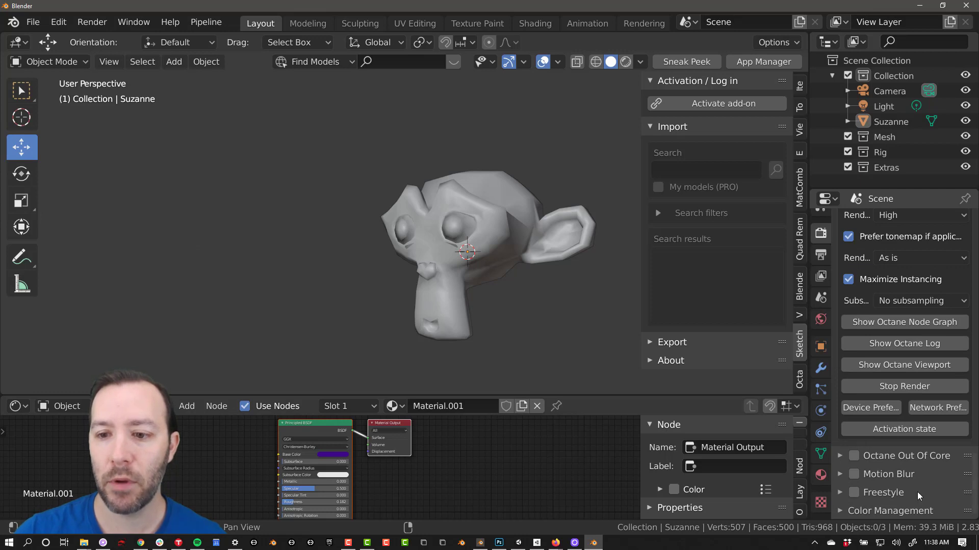
{"action": "left_click", "coordinate": [880, 429]}
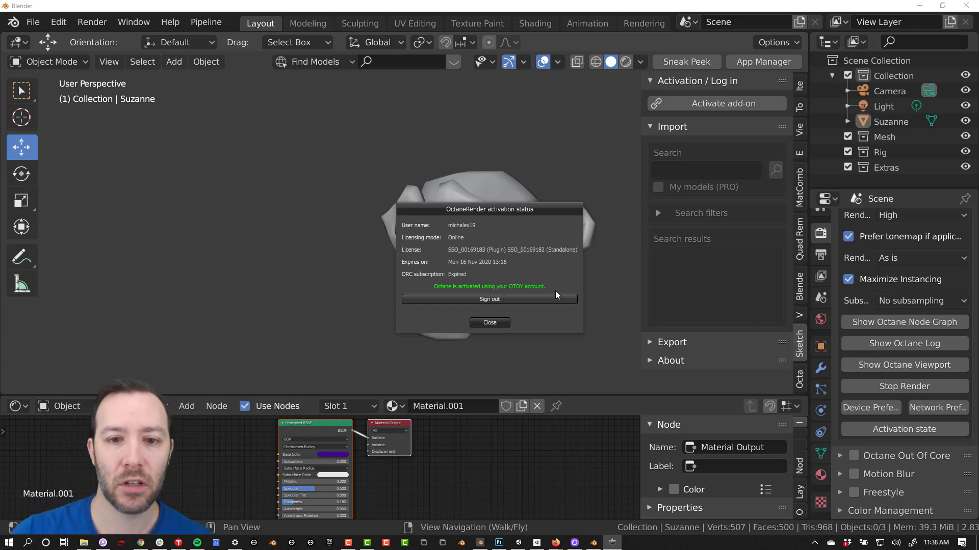
{"action": "left_click", "coordinate": [490, 322]}
{"action": "scroll", "coordinate": [916, 387], "scroll_direction": "up", "scroll_amount": 20}
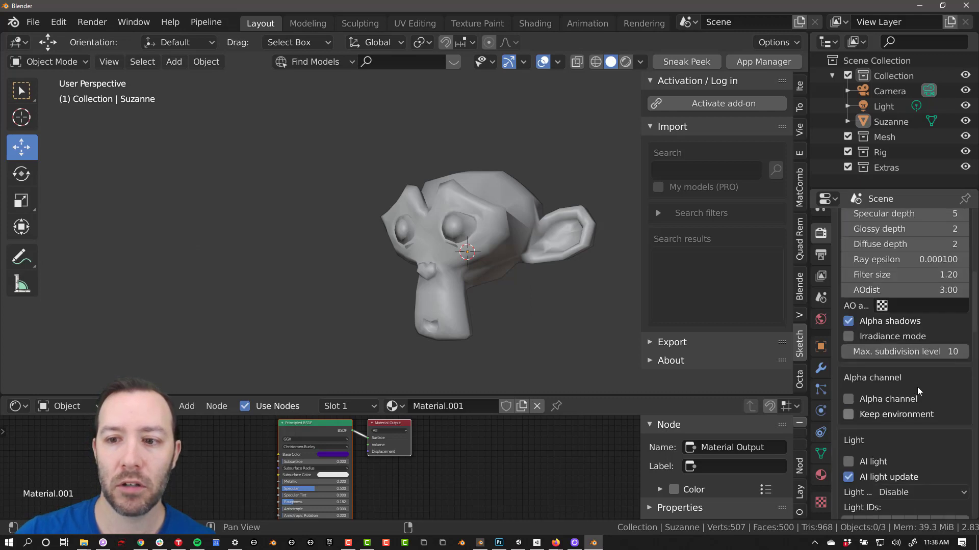